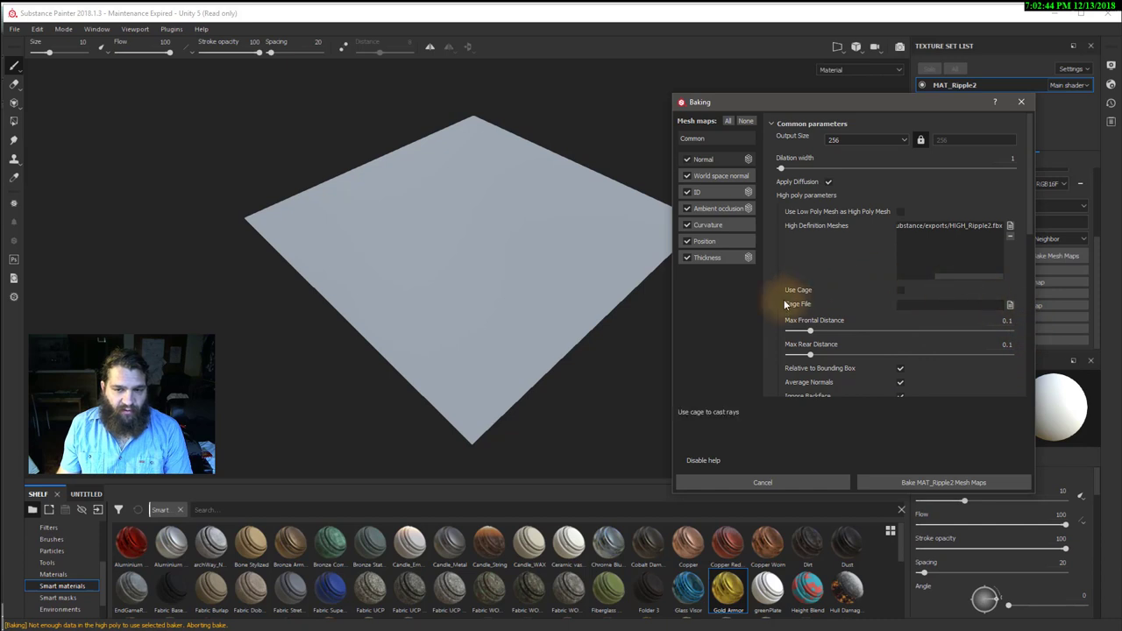
- Check the Normal and World space normal baker settings, then bake the MAT_Ripple2 mesh maps
scroll(849, 322, down, 3)
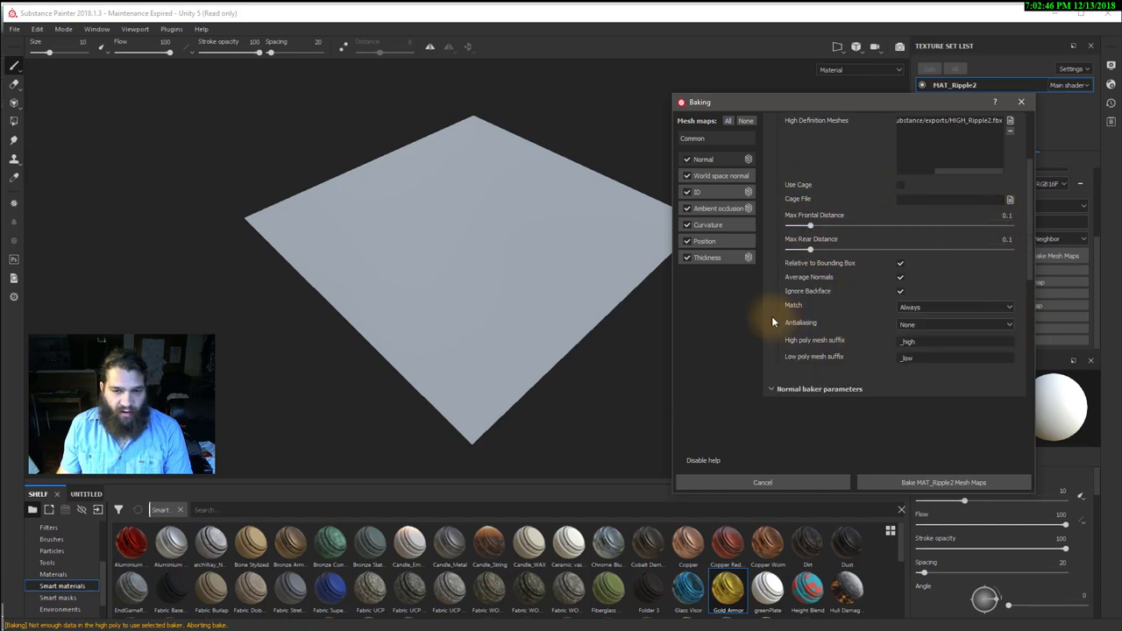
click(715, 176)
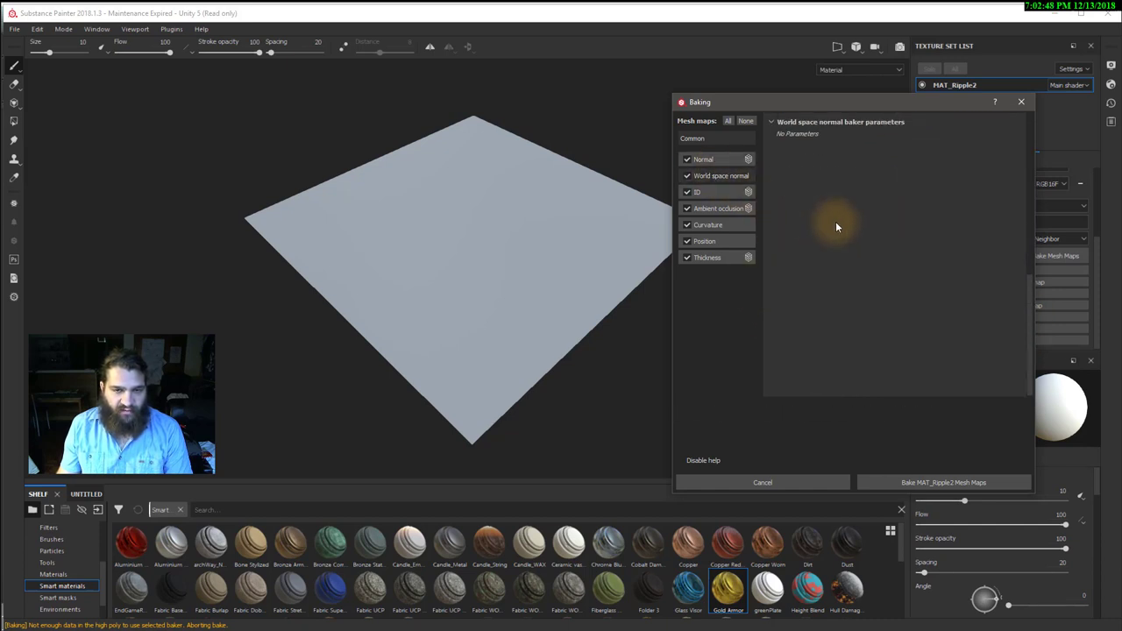
click(719, 160)
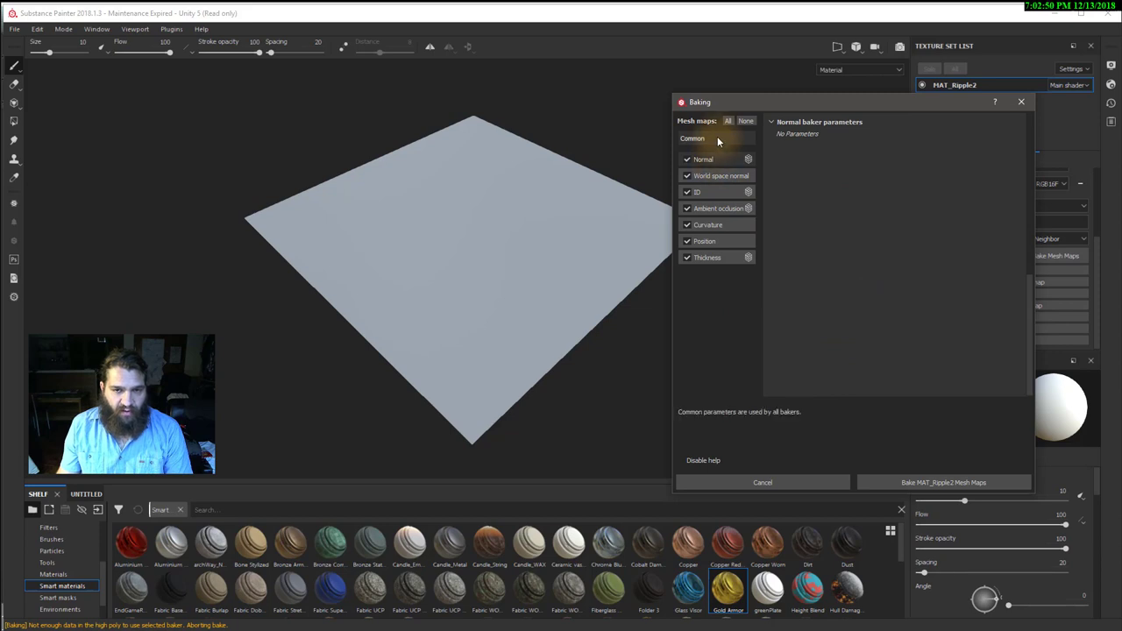
click(717, 137)
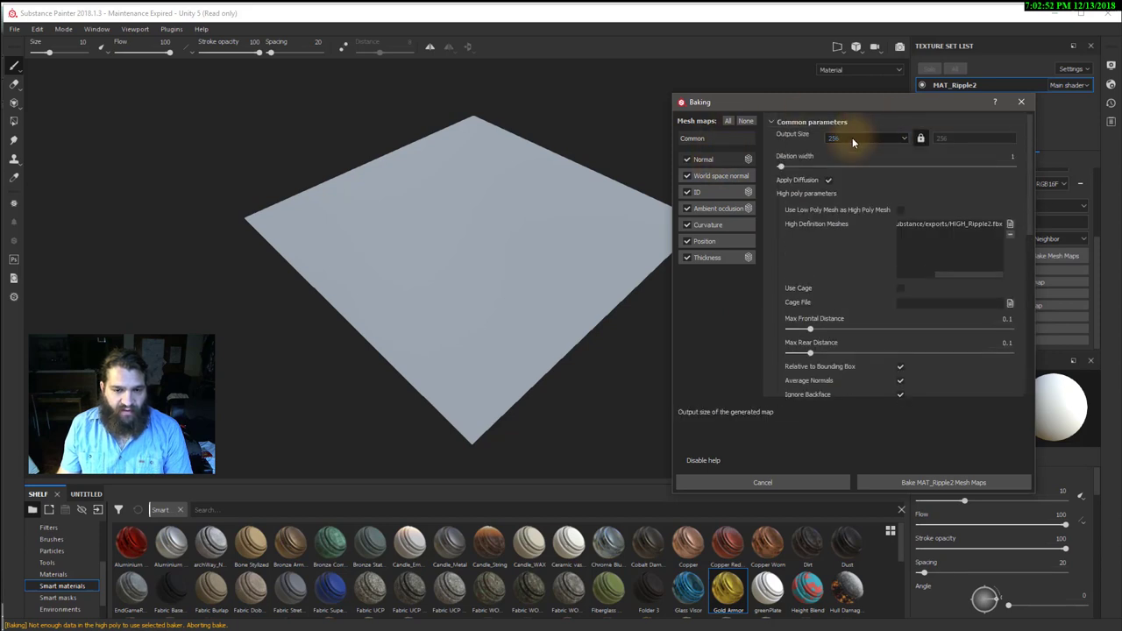
click(996, 484)
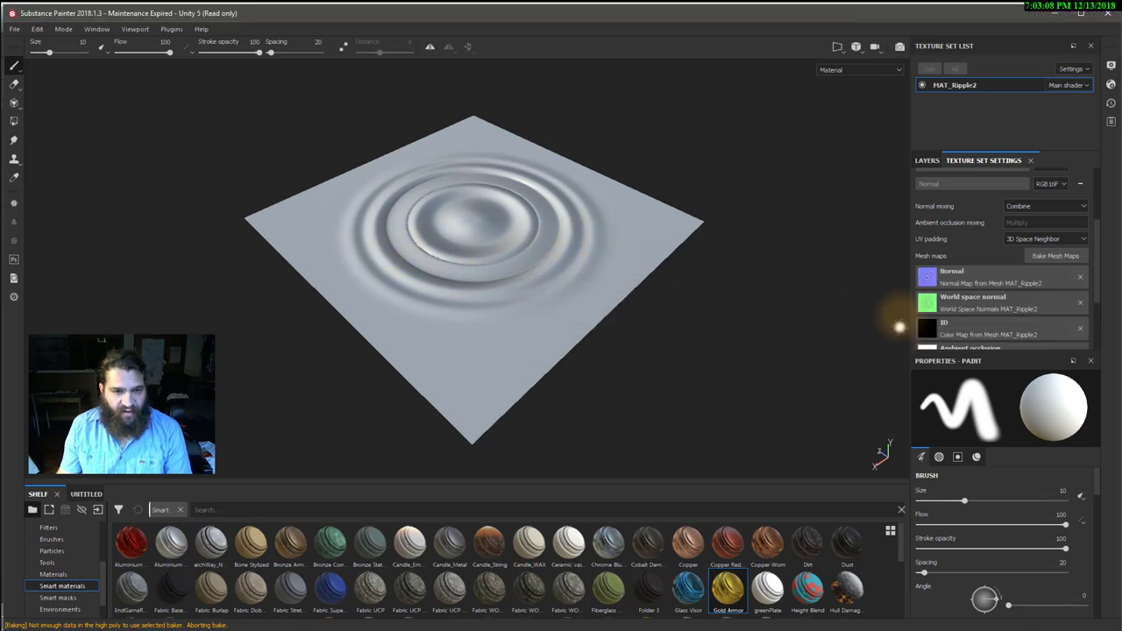
- Orbit, zoom and pan around the flat plane to inspect the baked ripple rings
alt+drag(807, 155, 707, 188)
scroll(707, 188, up, 5)
alt+middle_drag(707, 254, 541, 231)
alt+right_drag(541, 230, 599, 343)
mouse_move(599, 342)
alt+mouse_down()
mouse_move(587, 254)
mouse_move(552, 257)
mouse_move(514, 226)
mouse_move(501, 243)
mouse_move(502, 337)
alt+mouse_up()
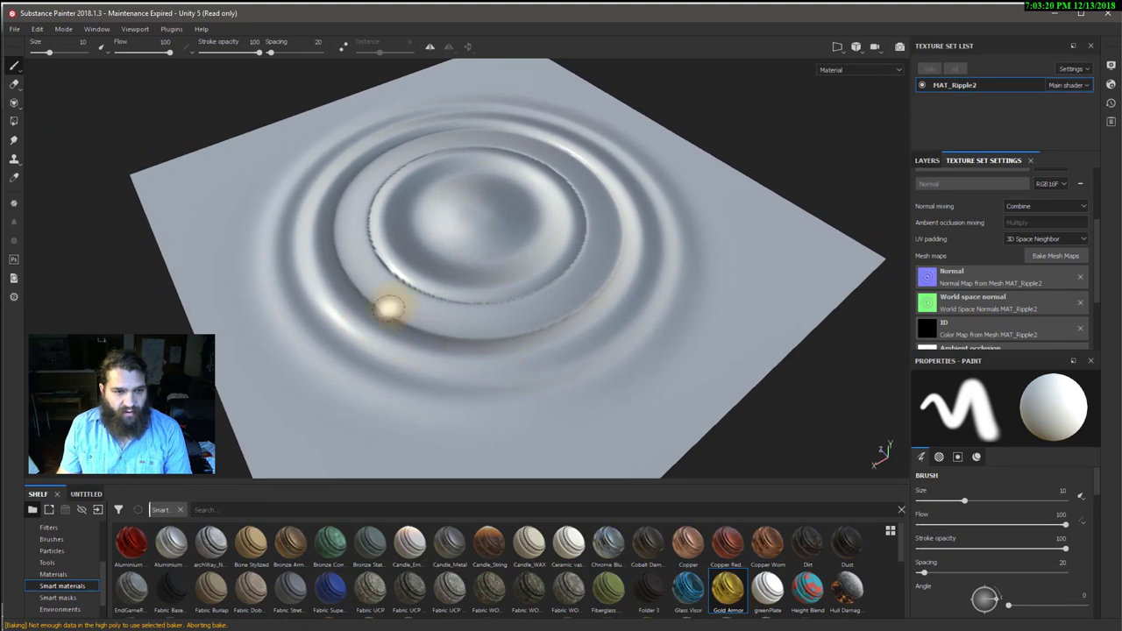
key(alt+Tab)
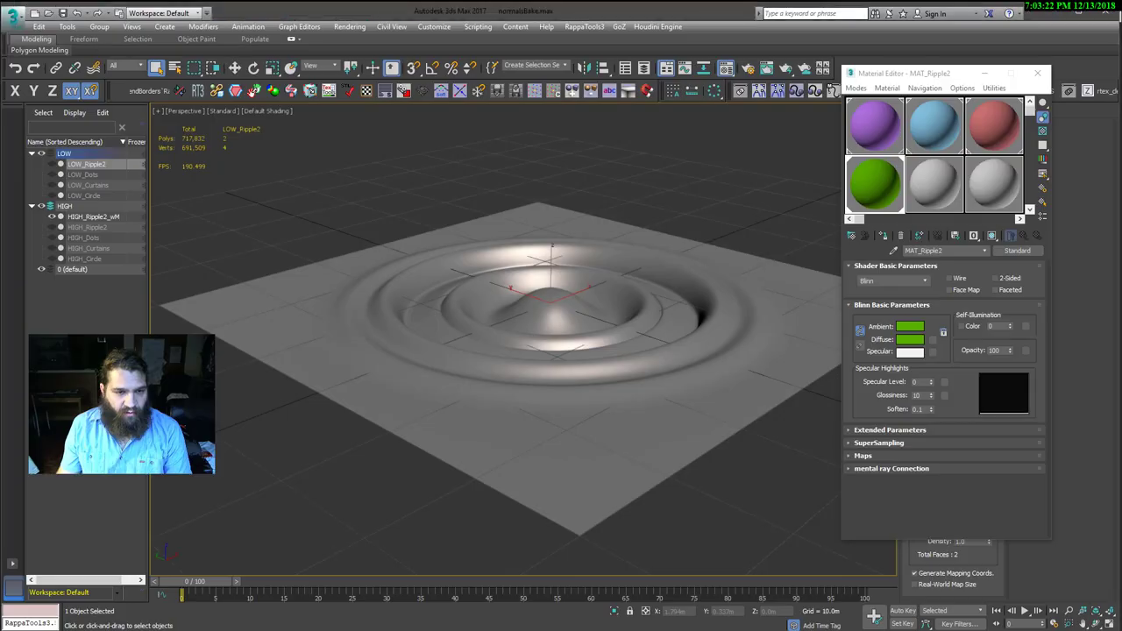
alt+middle_drag(680, 169, 764, 188)
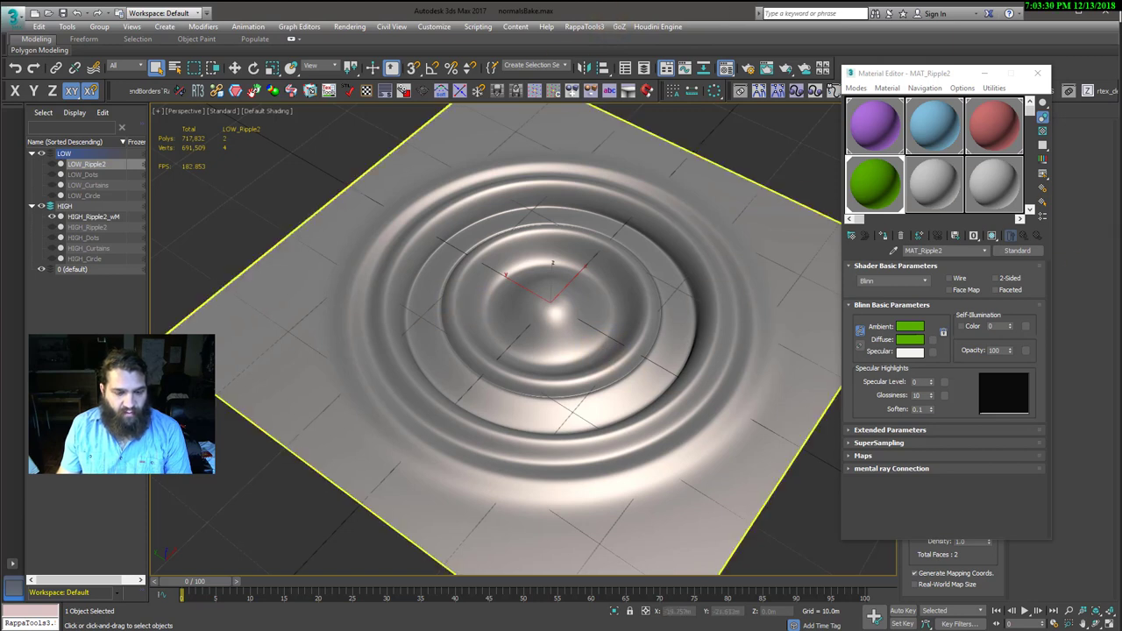
key(alt+Tab)
key(alt+Tab)
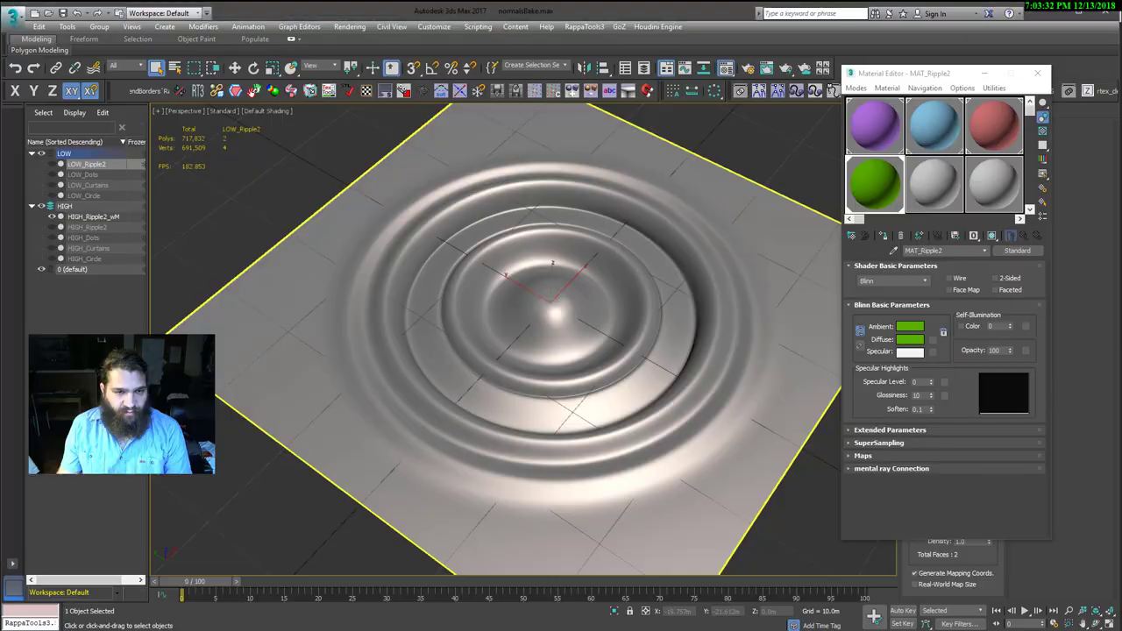
key(alt+Tab)
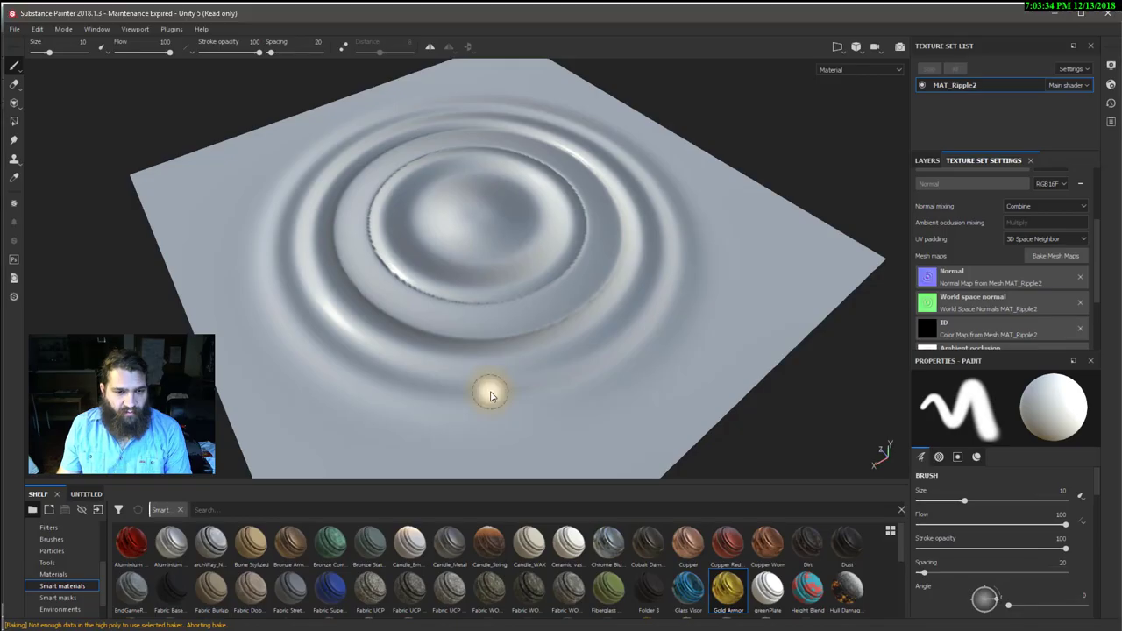
key(alt+Tab)
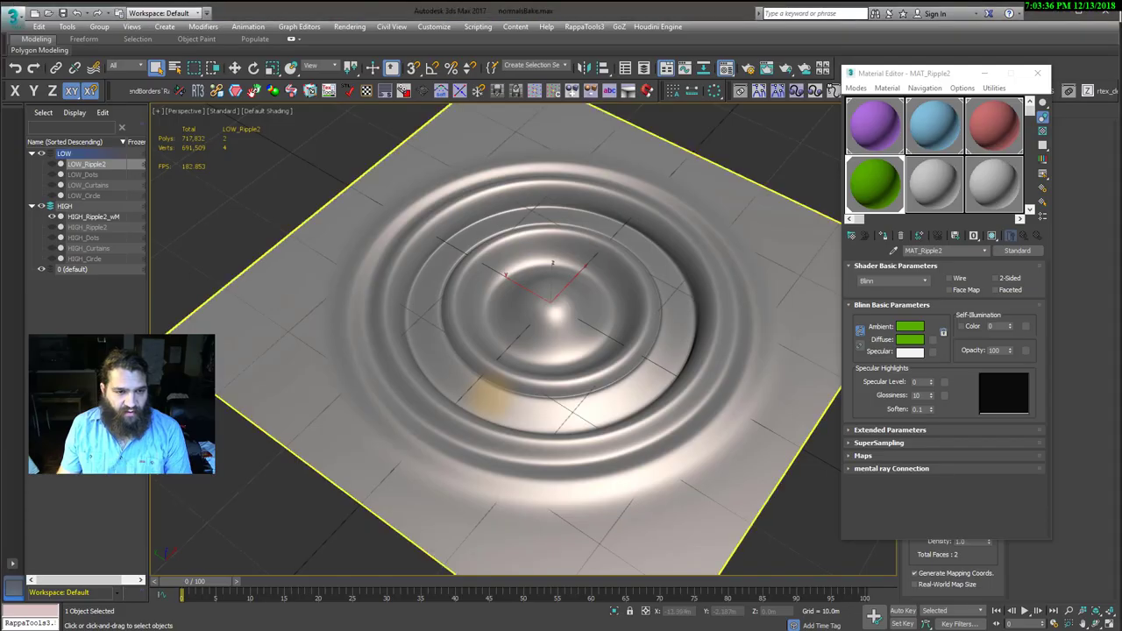
key(alt+Tab)
alt+drag(621, 166, 405, 282)
mouse_move(405, 282)
shift+right_down()
mouse_move(453, 288)
mouse_move(389, 296)
mouse_move(454, 298)
mouse_move(406, 300)
shift+right_up()
alt+drag(406, 301, 465, 293)
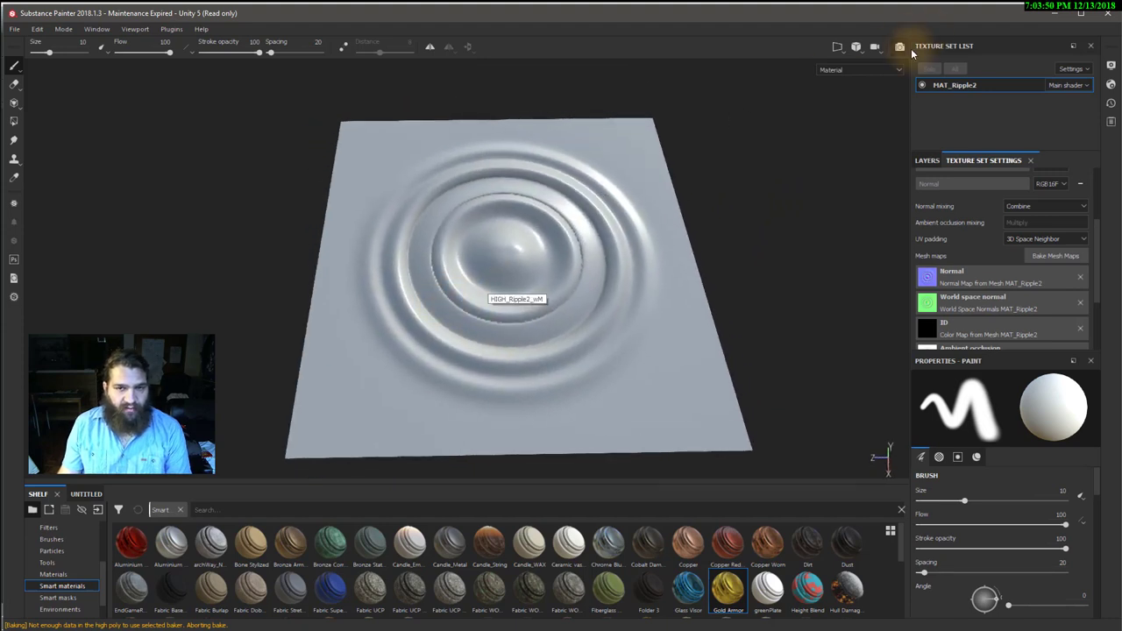
- Cycle the viewport through the baked Normal, World space normal and Ambient occlusion maps
click(897, 68)
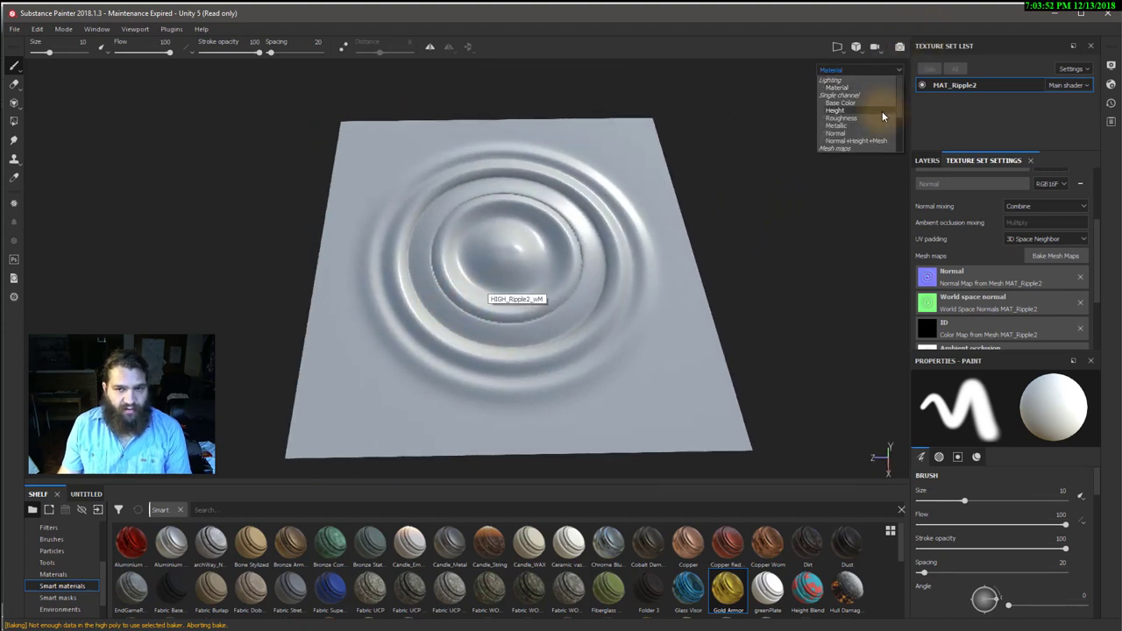
click(739, 132)
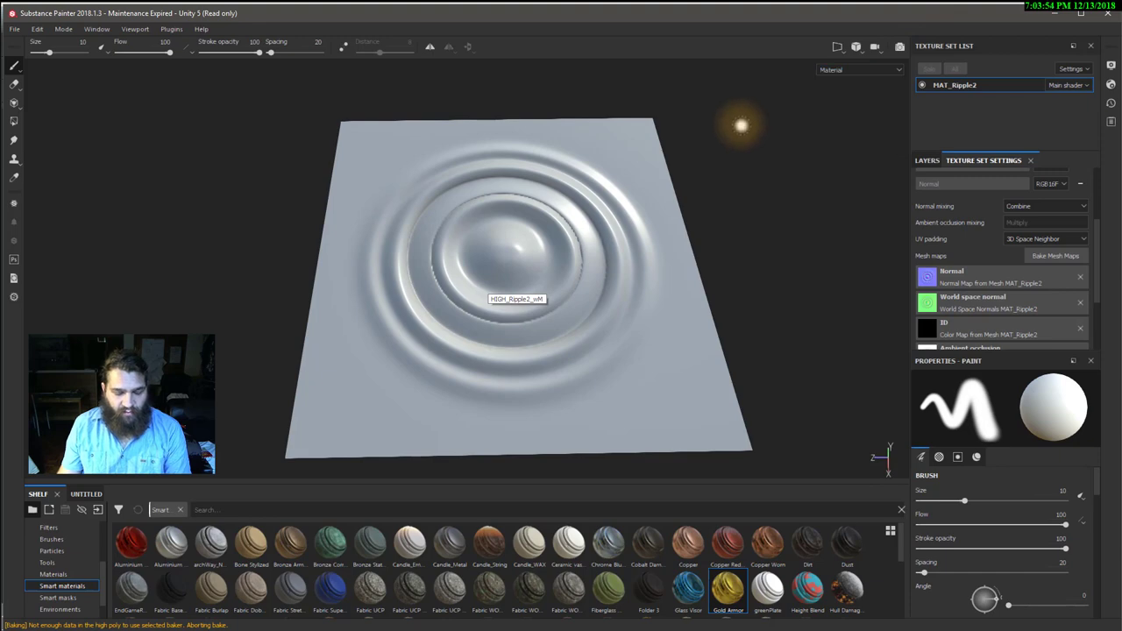
key(b)
key(b)
key(b)
key(b)
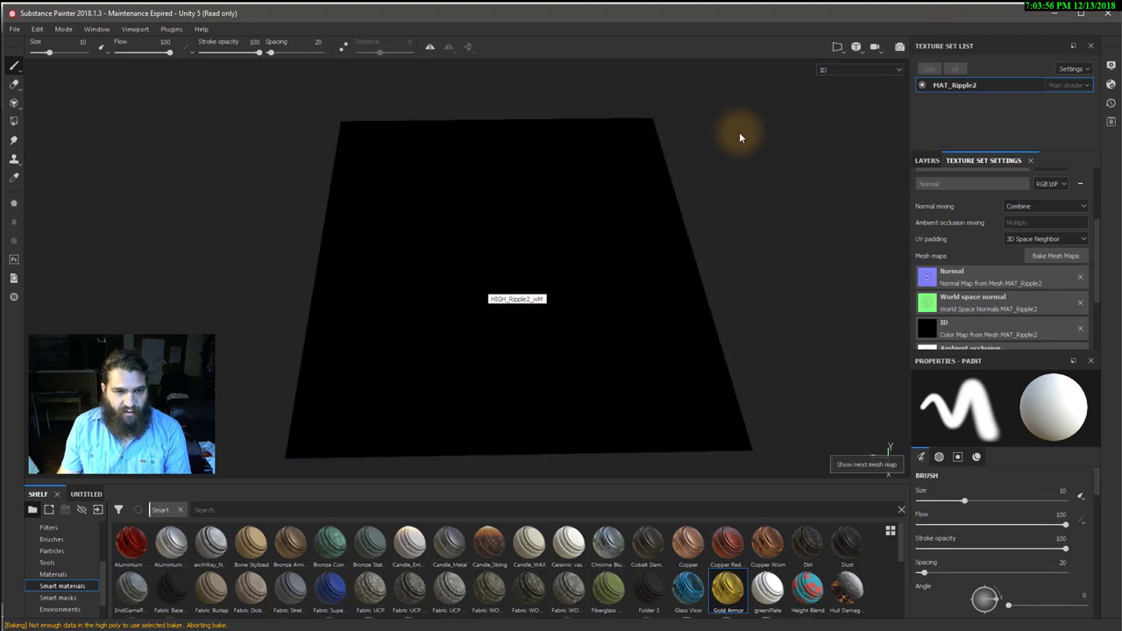
key(b)
key(b)
key(b)
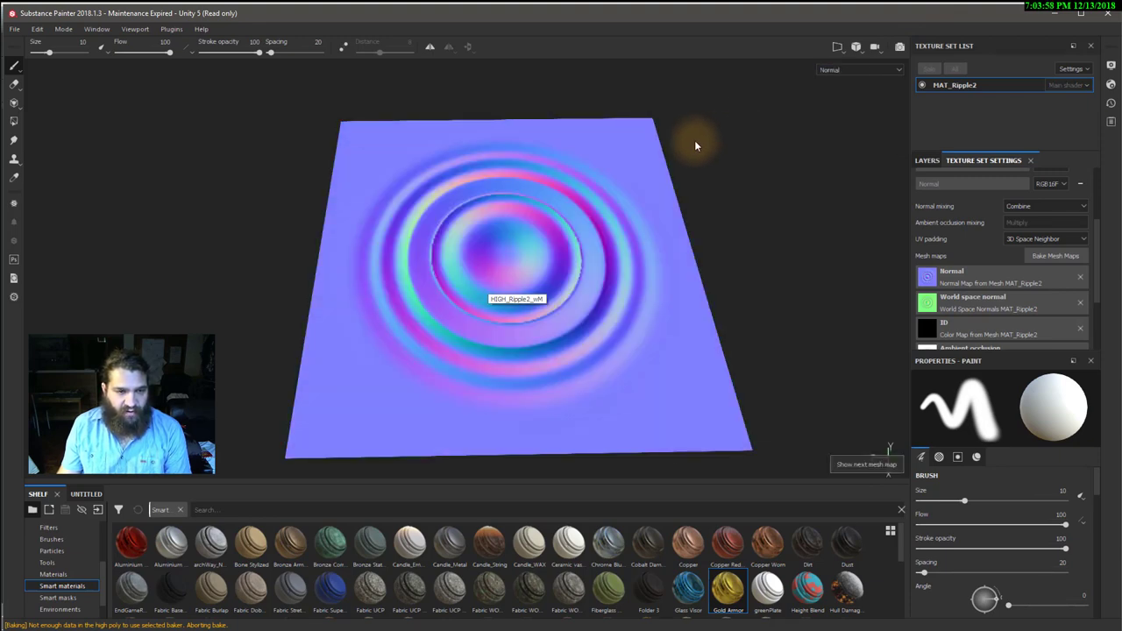
key(b)
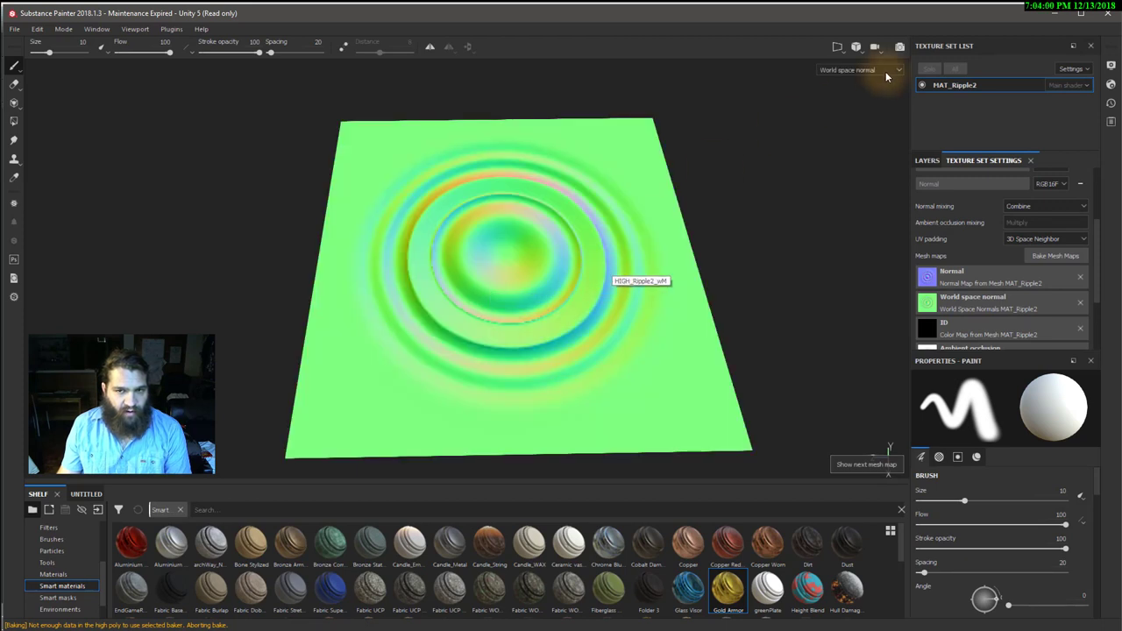
key(b)
key(b)
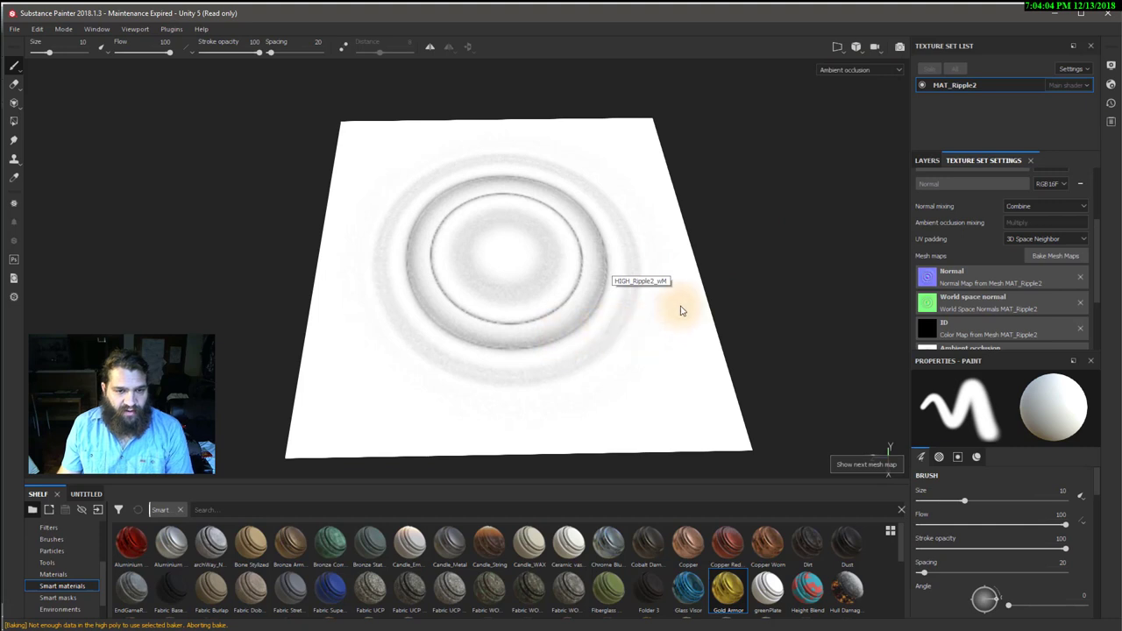
- Examine the ambient occlusion result up close, then preview the Curvature map across the plane
alt+right_drag(651, 225, 652, 327)
alt+drag(652, 326, 464, 237)
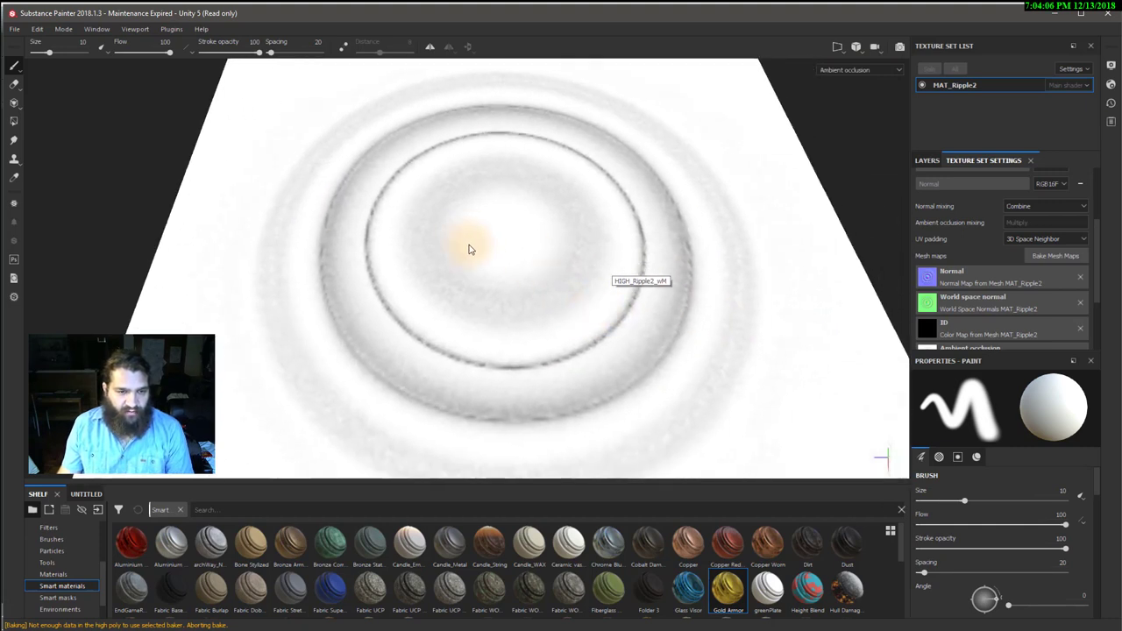
alt+right_drag(463, 237, 431, 258)
alt+middle_drag(431, 258, 462, 267)
key(b)
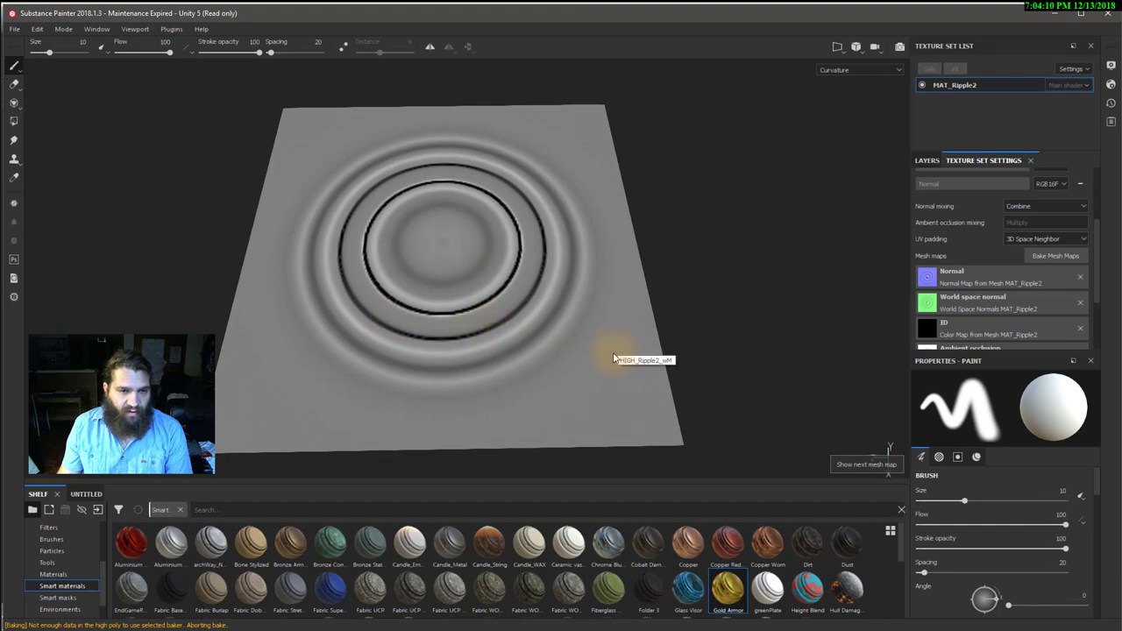
scroll(639, 234, up, 5)
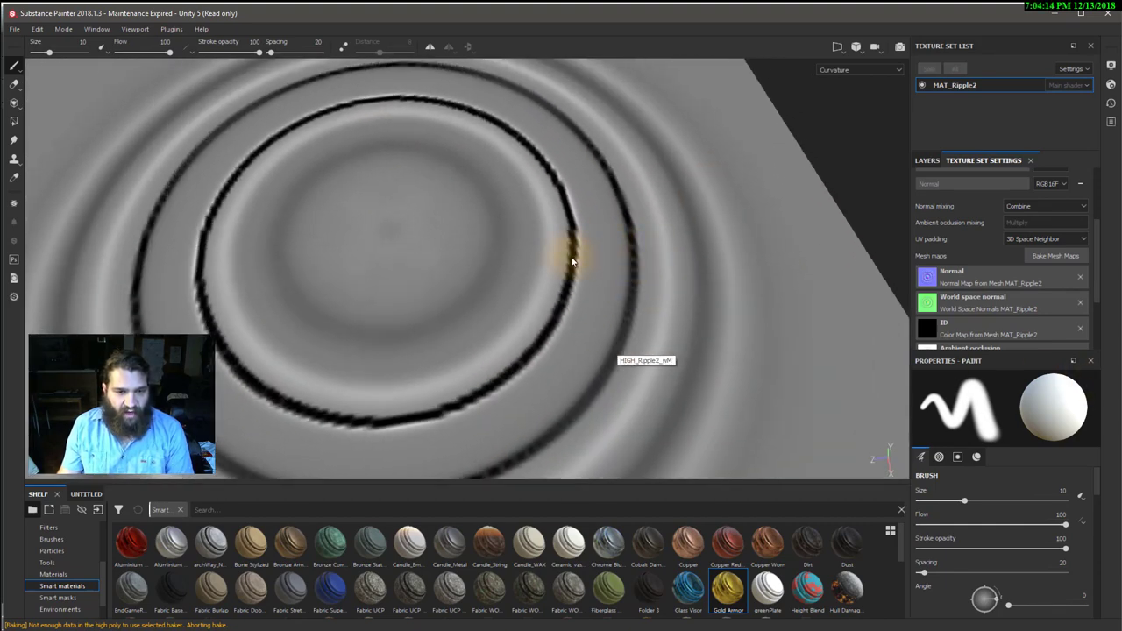
alt+drag(662, 285, 647, 262)
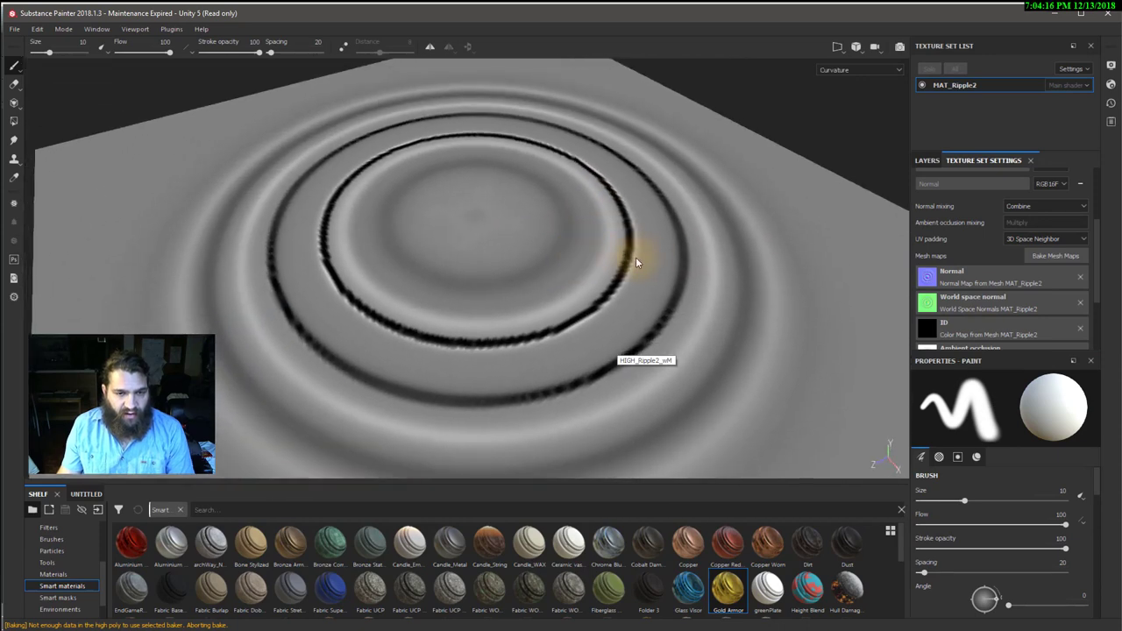
- Preview the Position and Thickness maps, then return to the shaded material view
key(b)
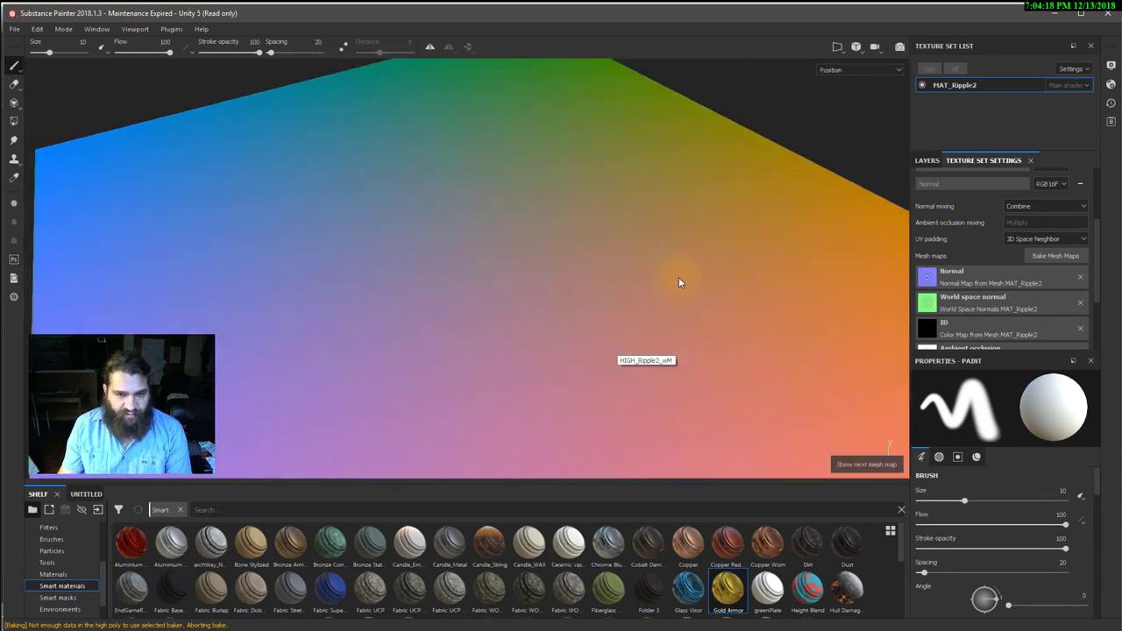
key(b)
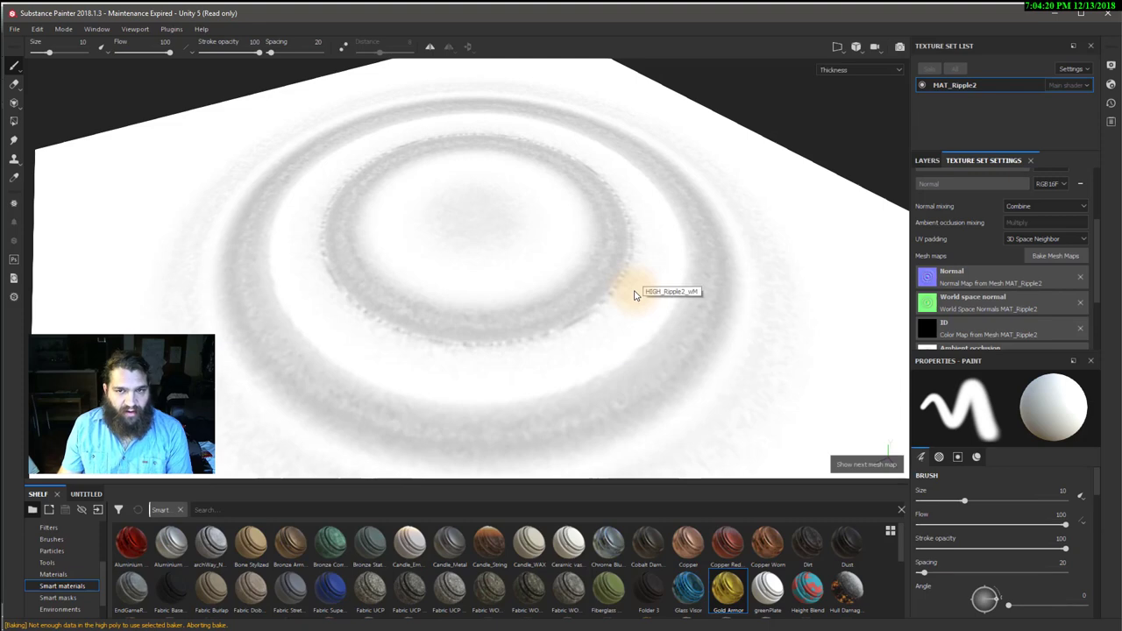
key(m)
alt+drag(601, 251, 459, 263)
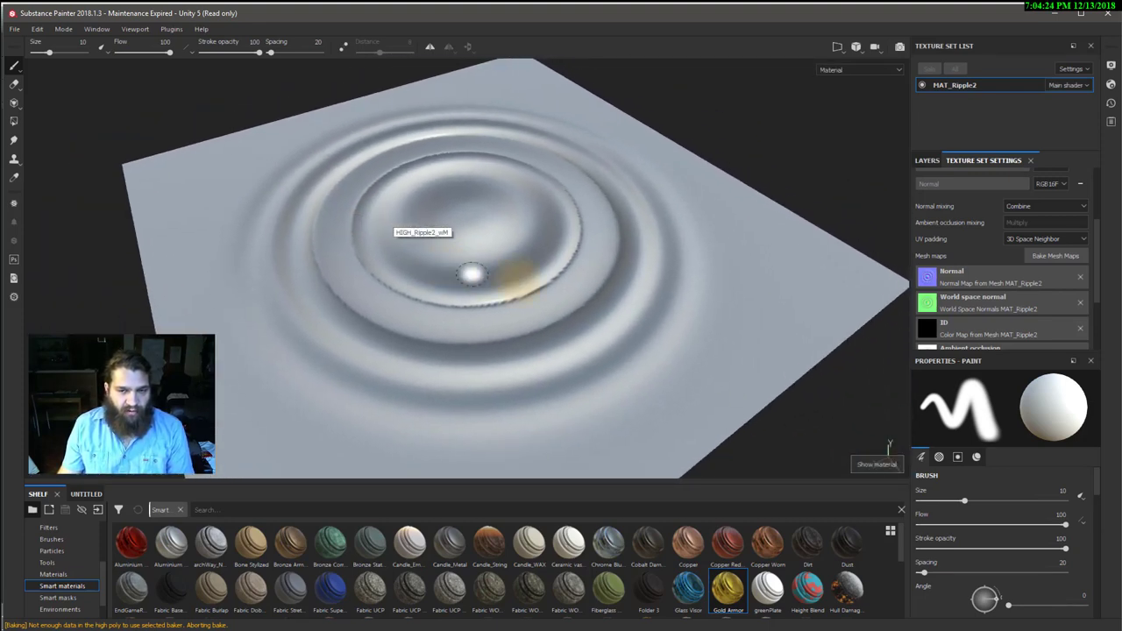
- Open the mesh map bake settings with output size 2048 and antialiasing Subsampling 8x8
click(1058, 256)
click(587, 165)
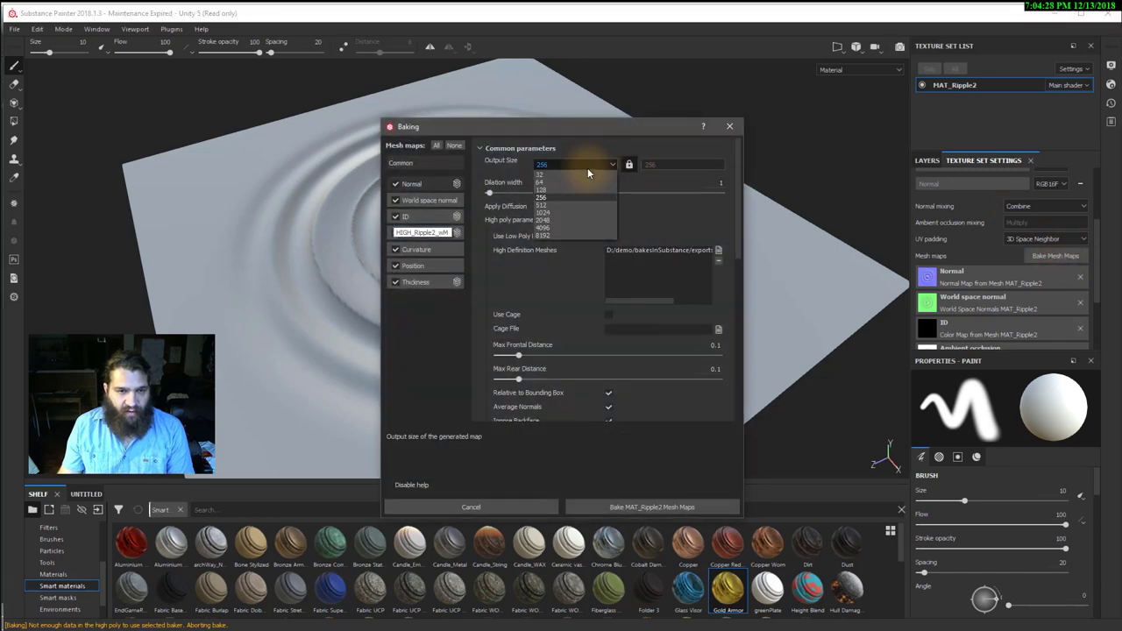
click(577, 220)
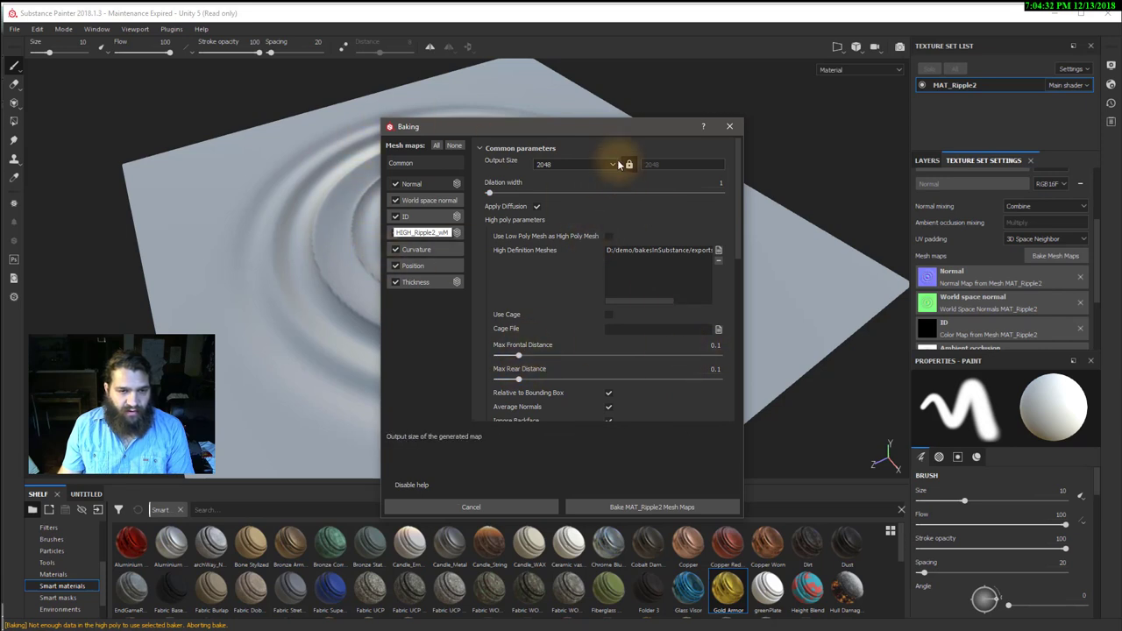
drag(739, 229, 732, 294)
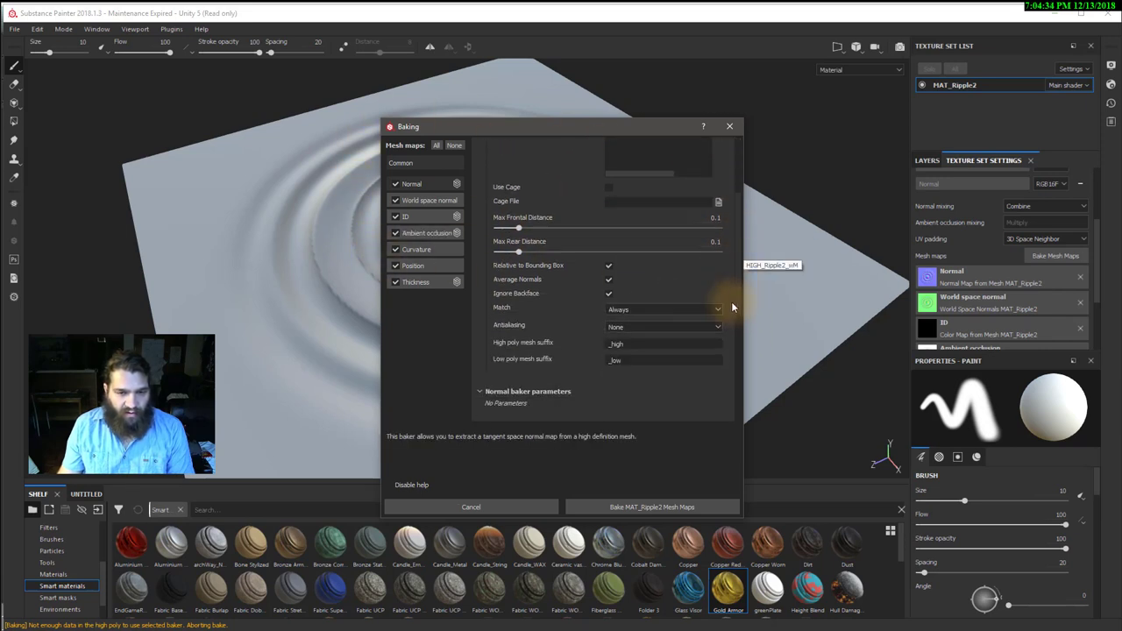
click(632, 283)
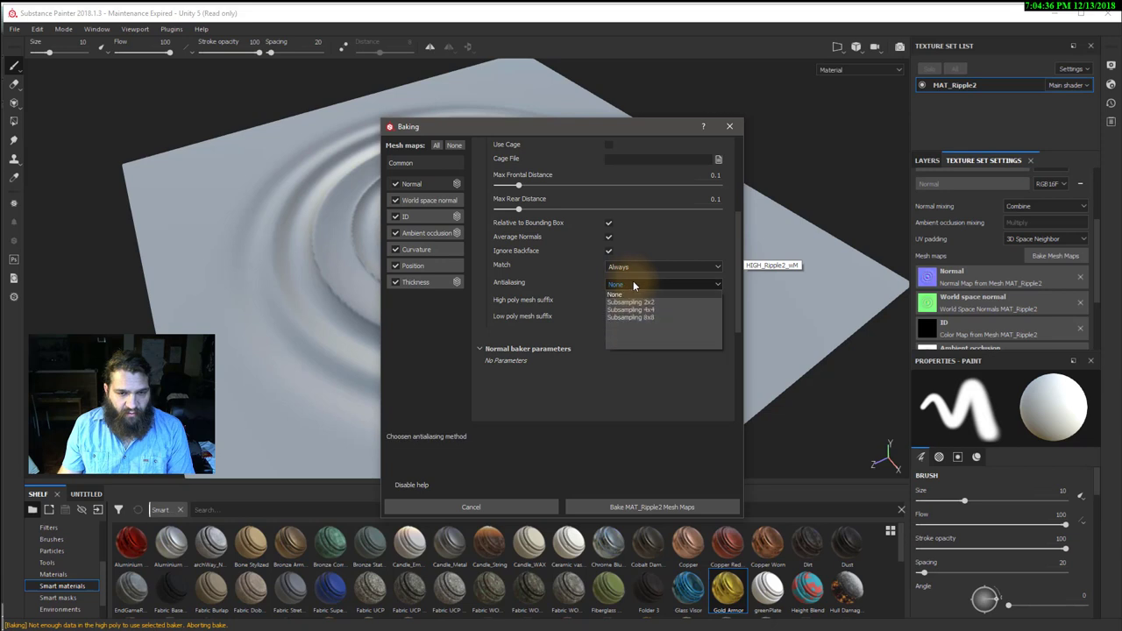
click(637, 310)
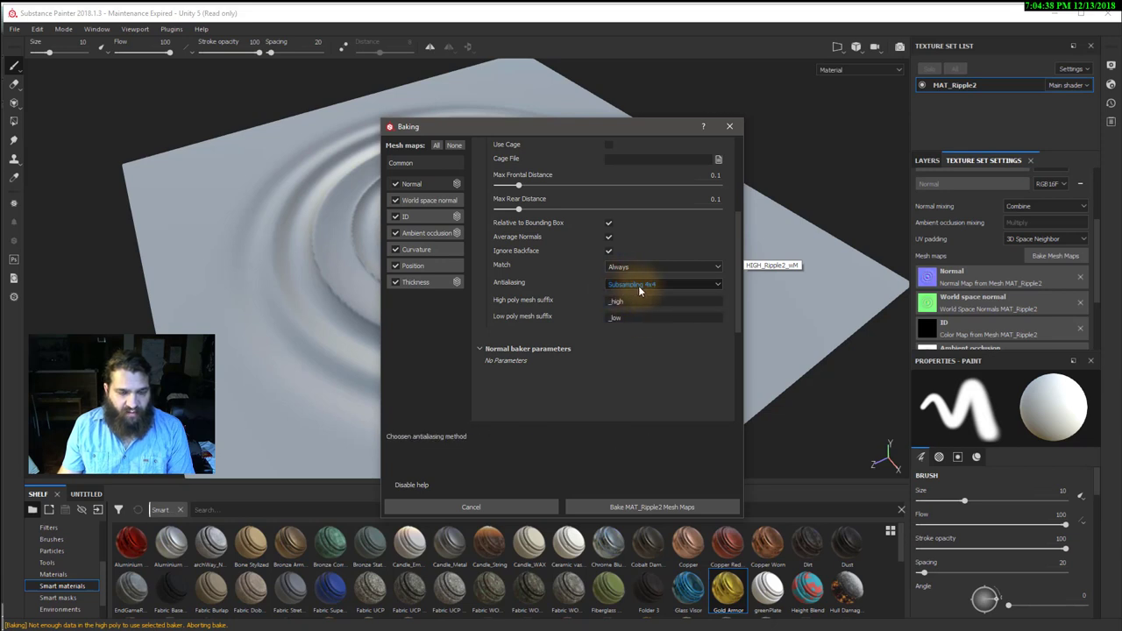
click(637, 284)
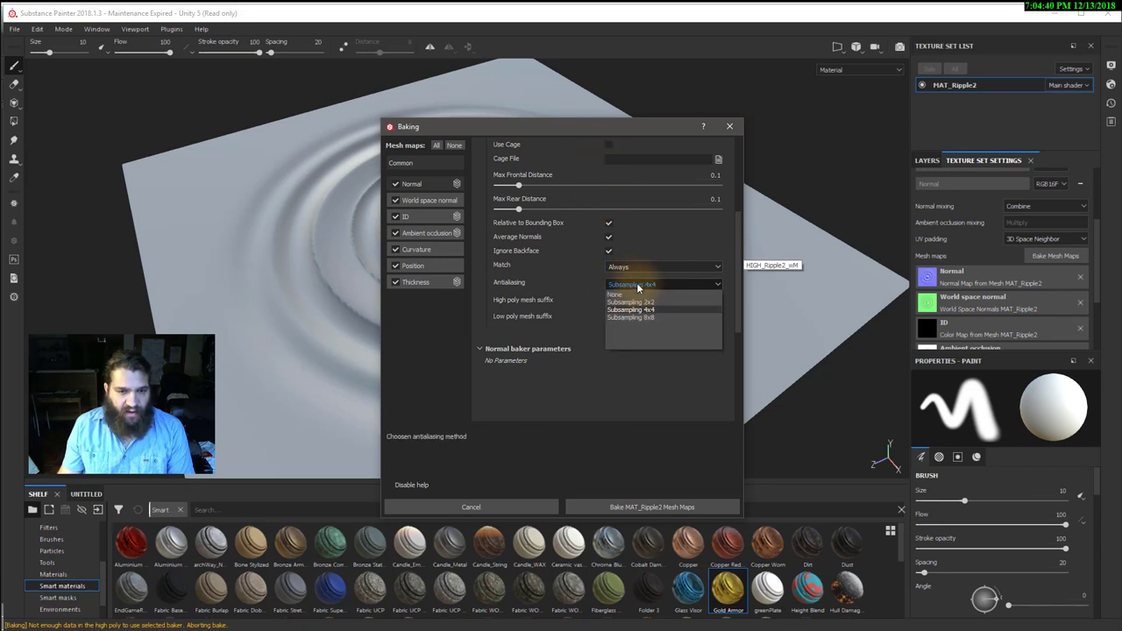
click(669, 317)
- Try an output size of 8192, then set it back to 2048
drag(736, 278, 739, 165)
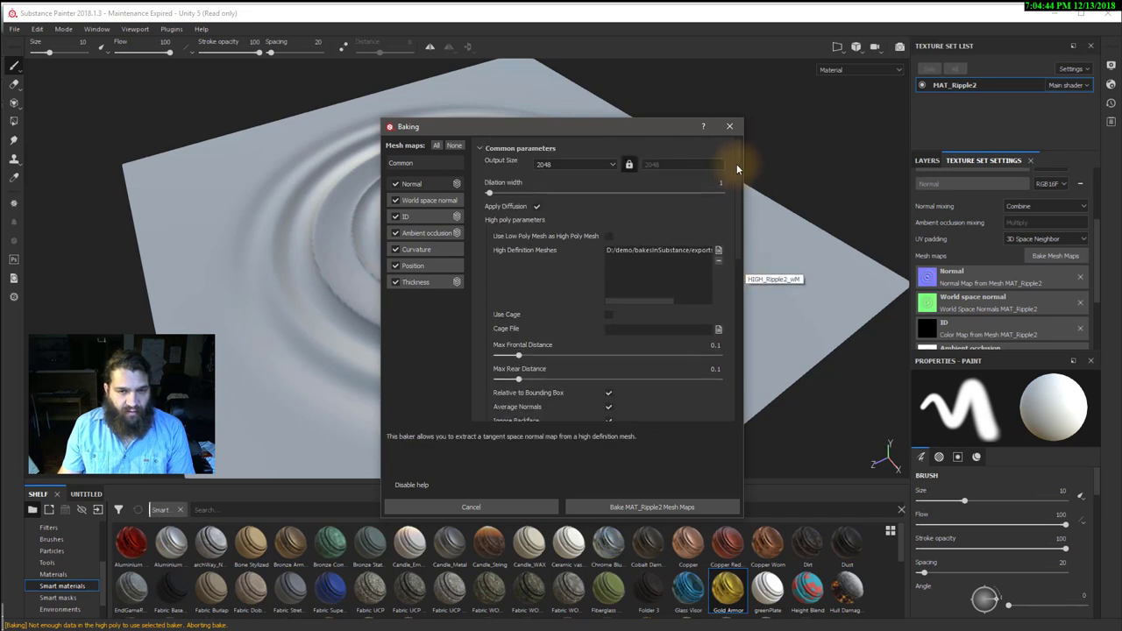
click(603, 162)
click(575, 242)
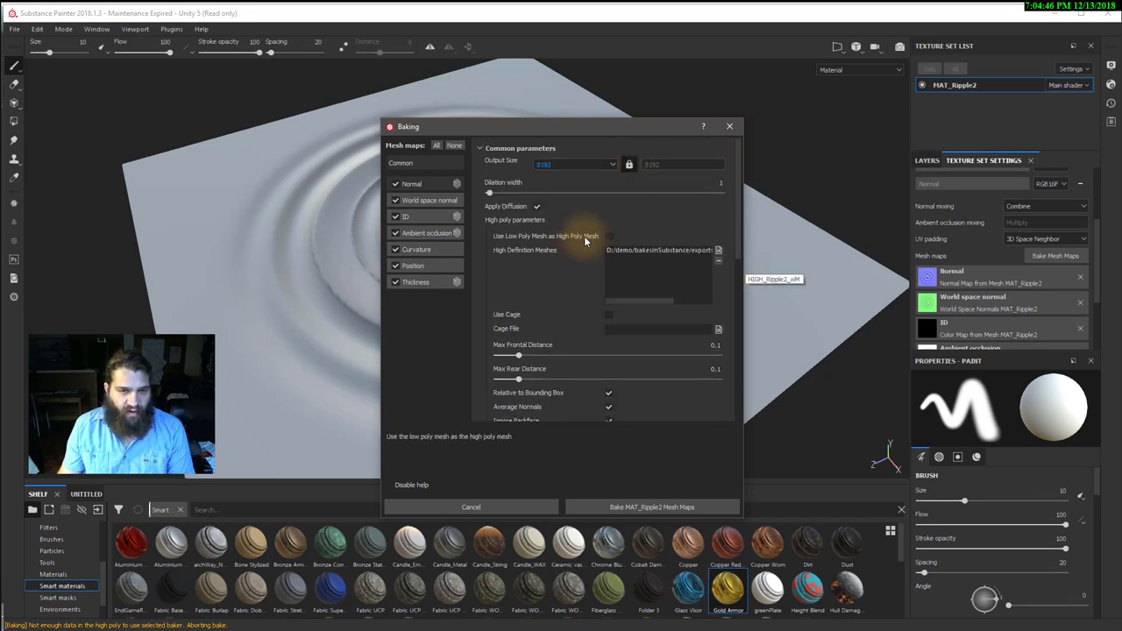
mouse_move(729, 218)
mouse_down()
mouse_move(735, 266)
mouse_move(729, 215)
mouse_up()
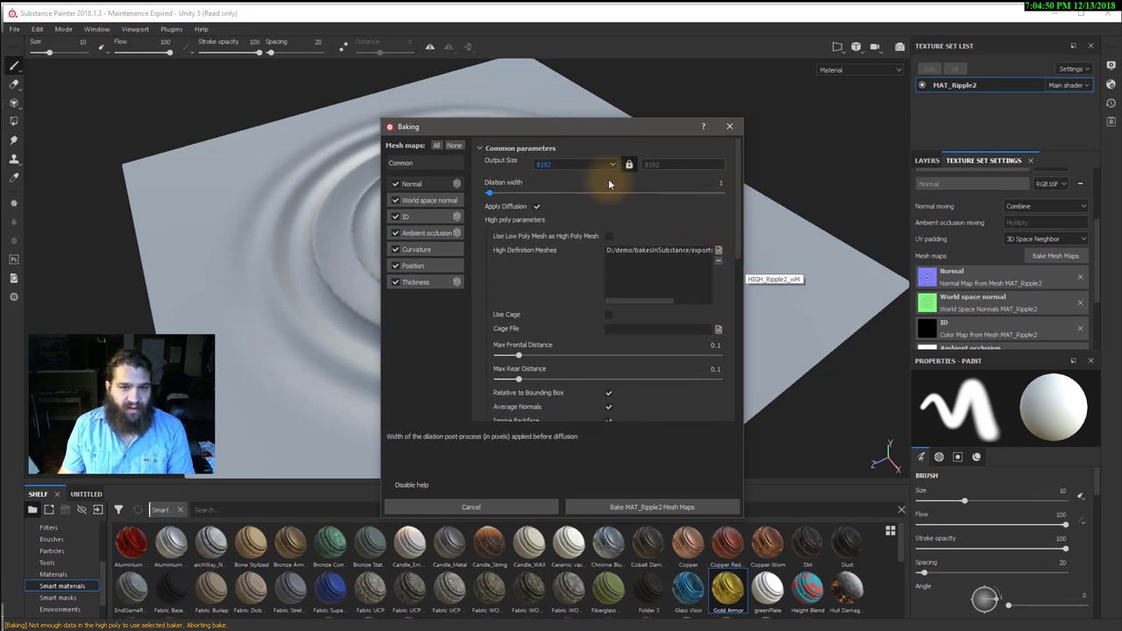
click(565, 163)
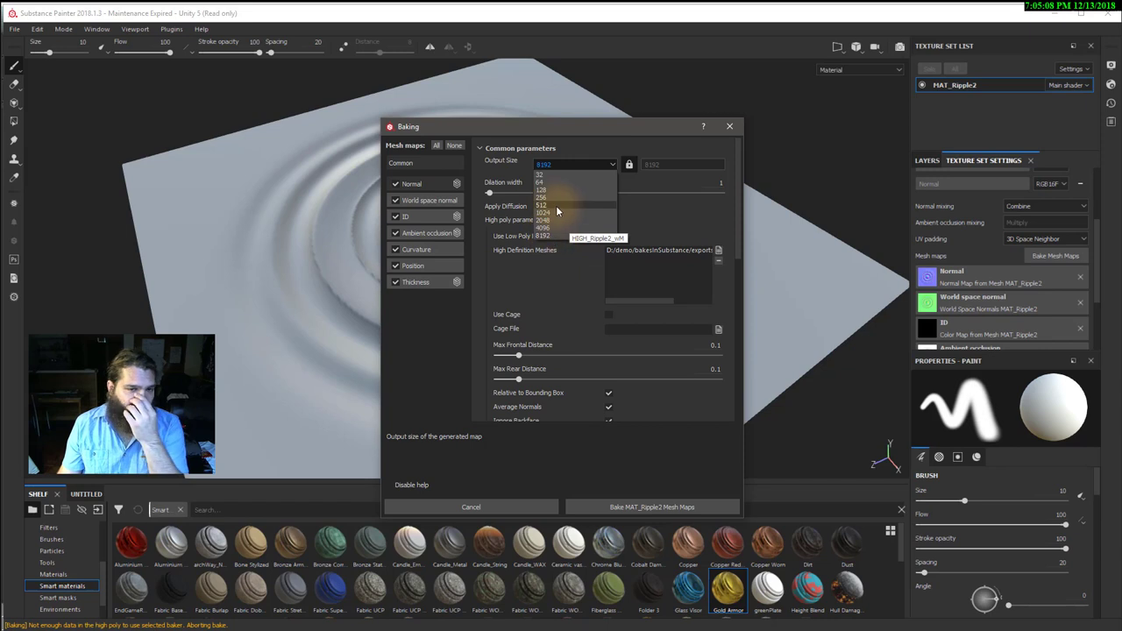
click(560, 221)
- Lower antialiasing to Subsampling 4x4 and move the Baking dialog off the ripple plane
scroll(734, 323, down, 5)
click(647, 311)
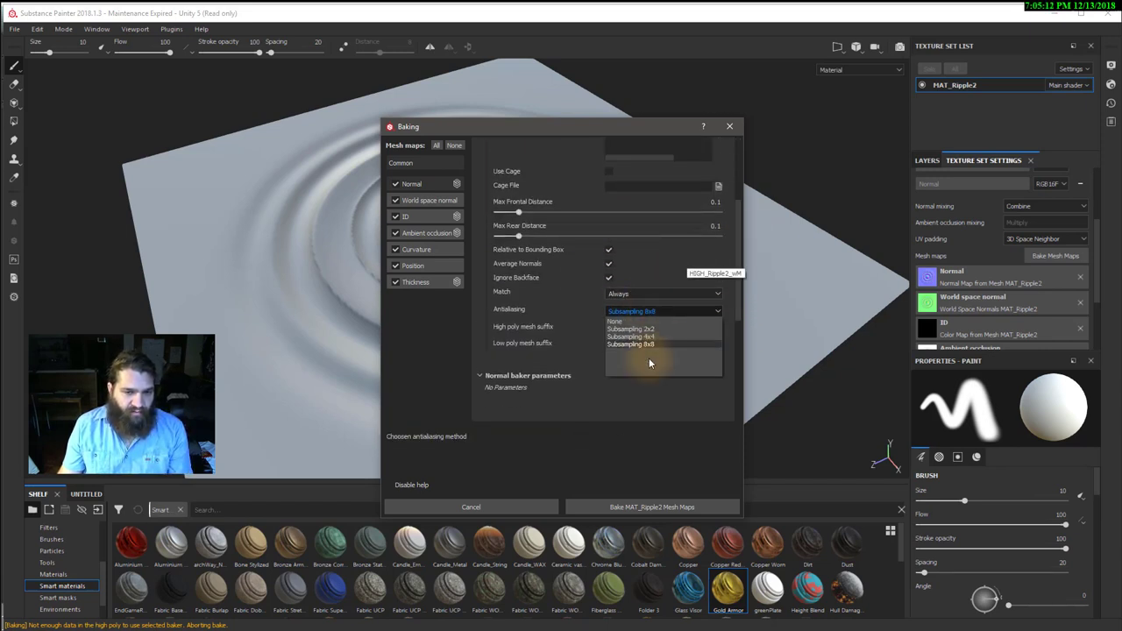
click(646, 337)
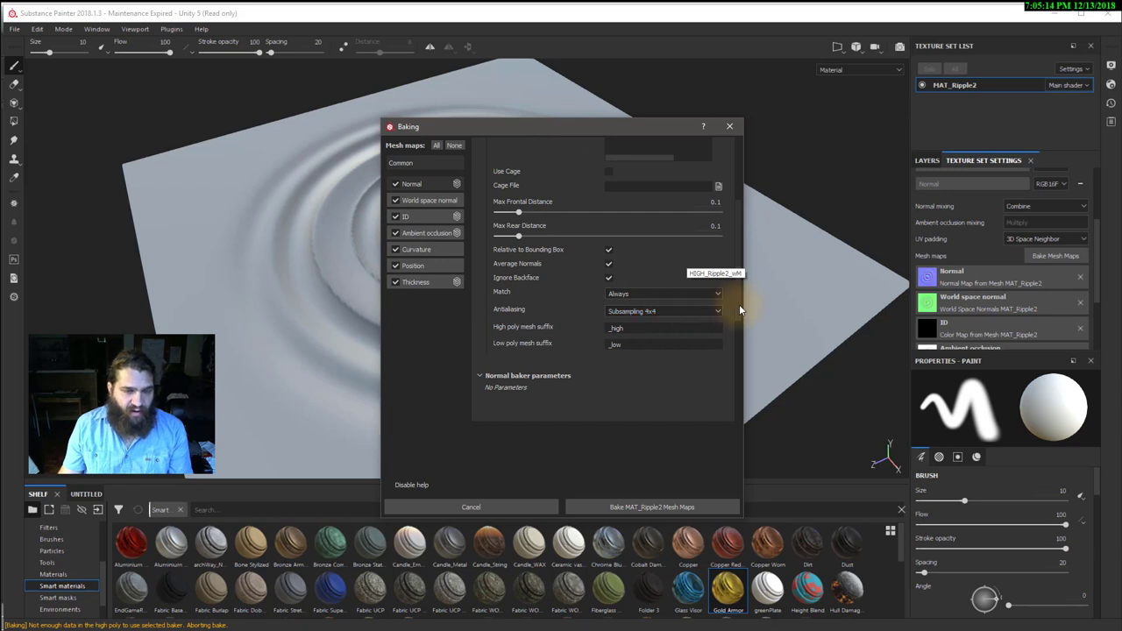
scroll(739, 304, up, 5)
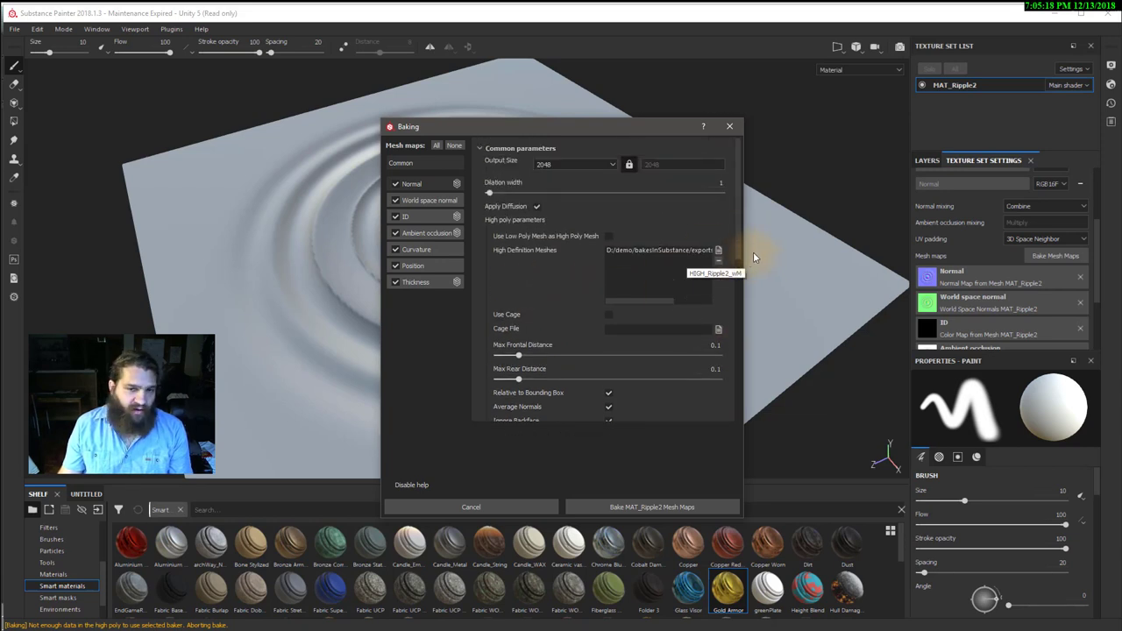
drag(626, 132, 789, 87)
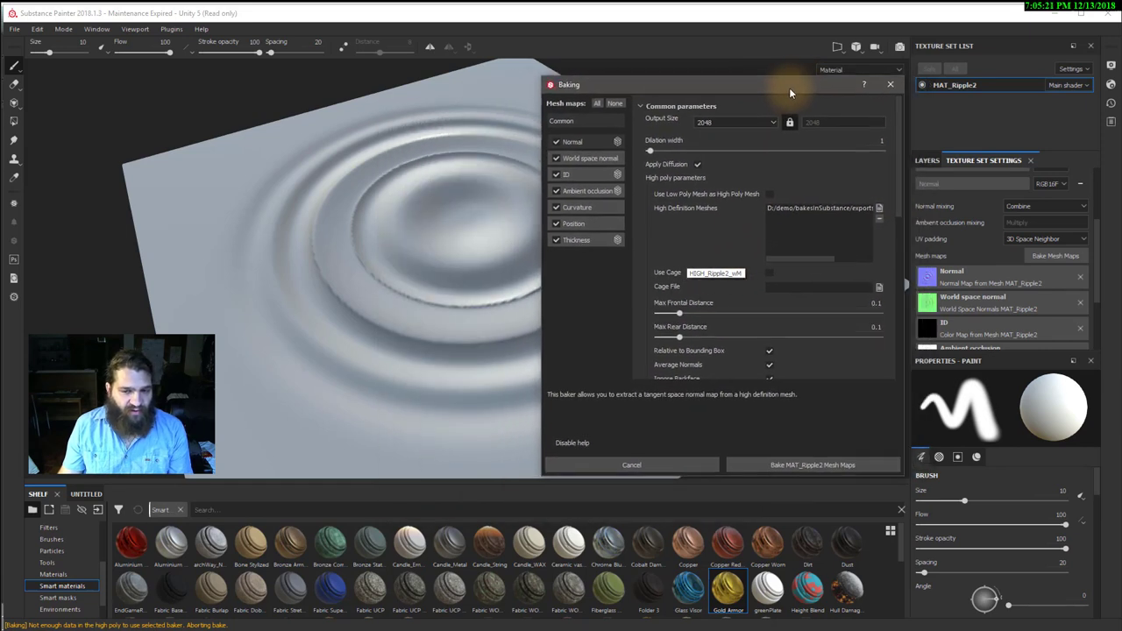
- View the Normal, AO, Curvature, Position, Thickness and World space normal baker parameters, ending on ID
click(596, 162)
click(597, 142)
click(587, 188)
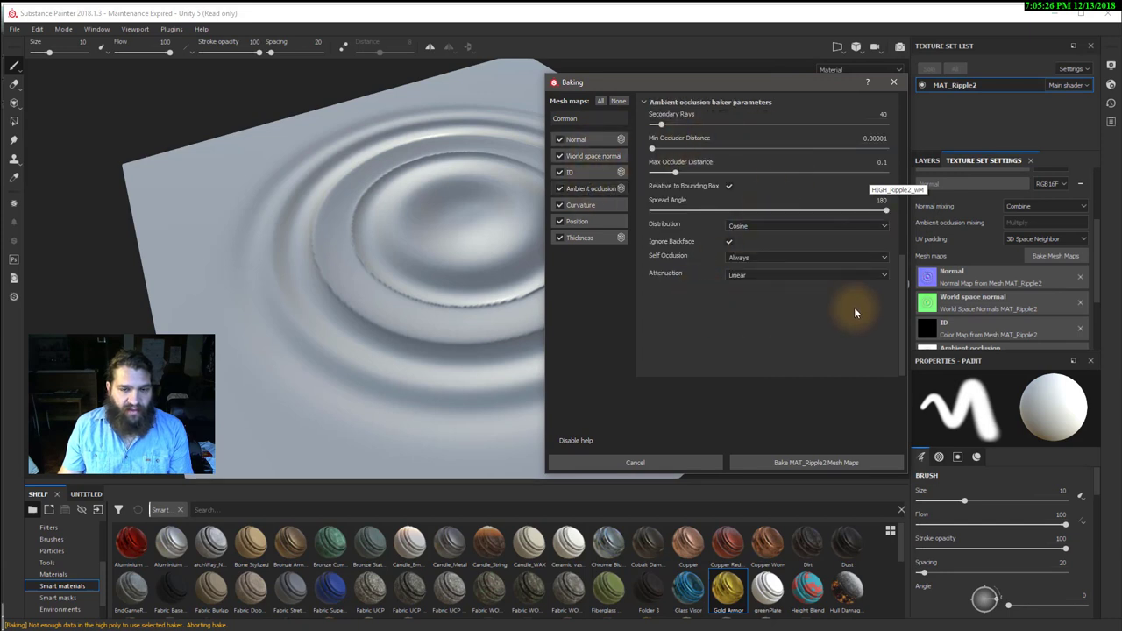
click(586, 204)
click(586, 221)
click(583, 239)
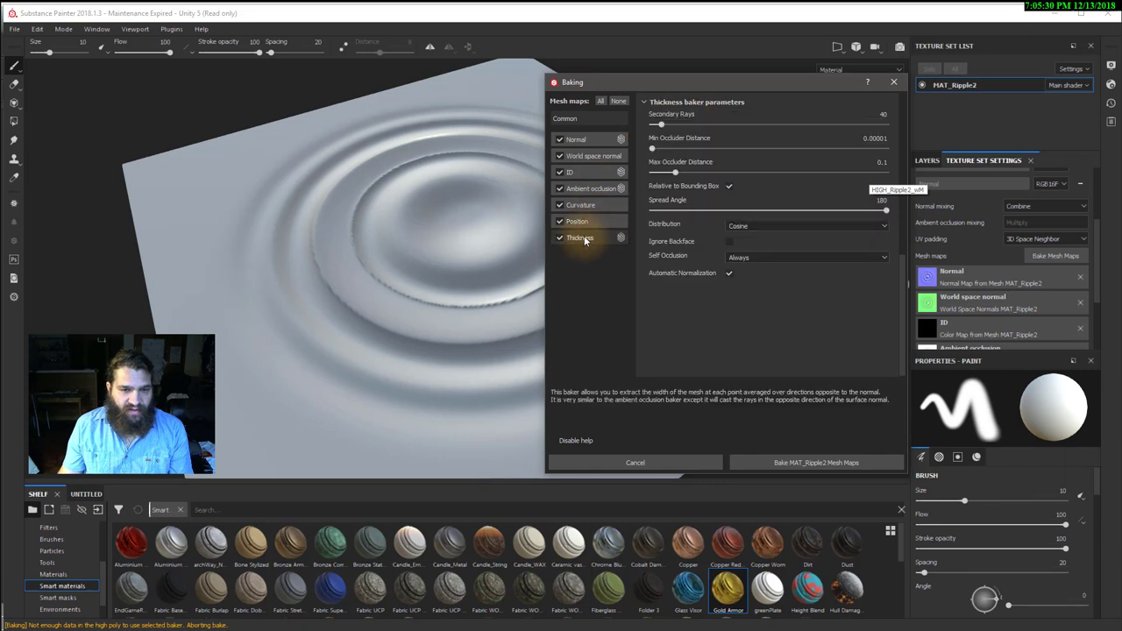
click(581, 156)
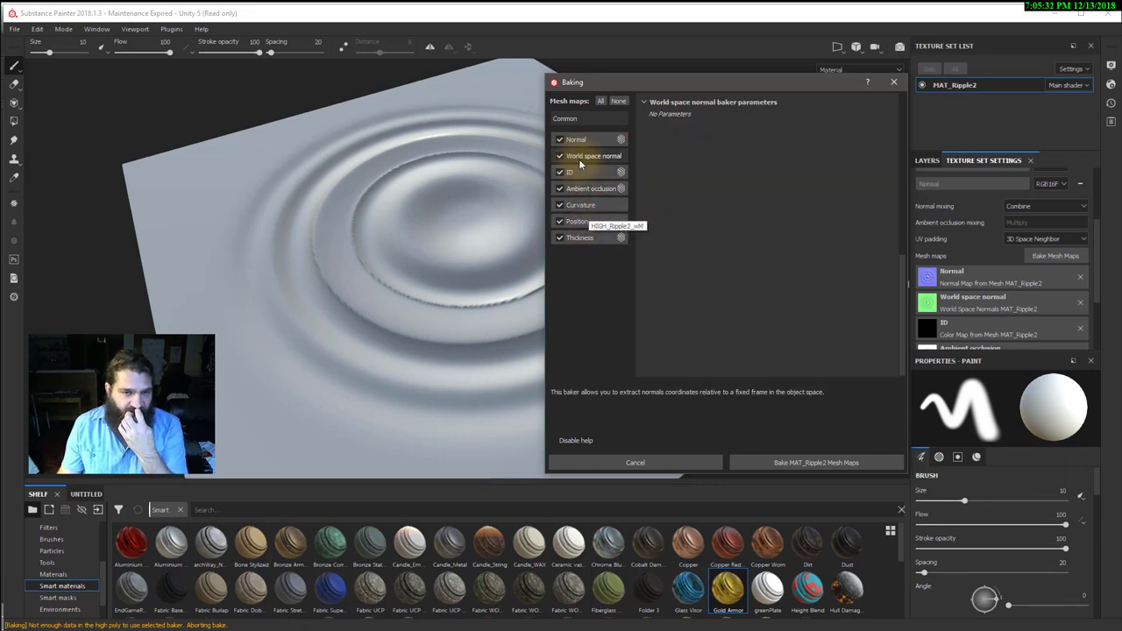
click(577, 172)
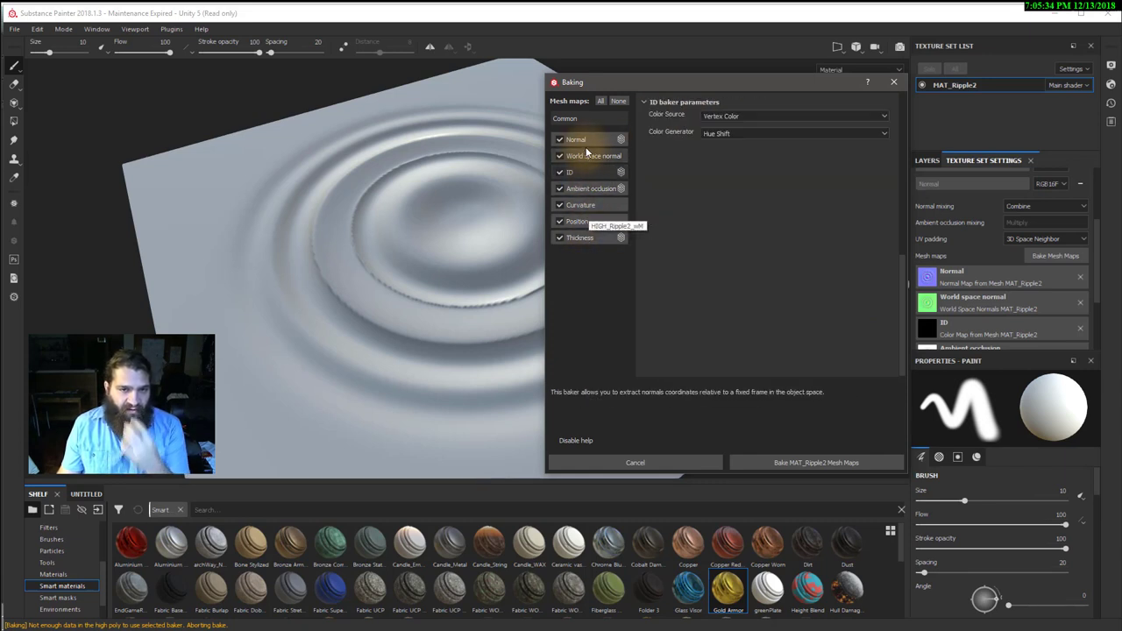